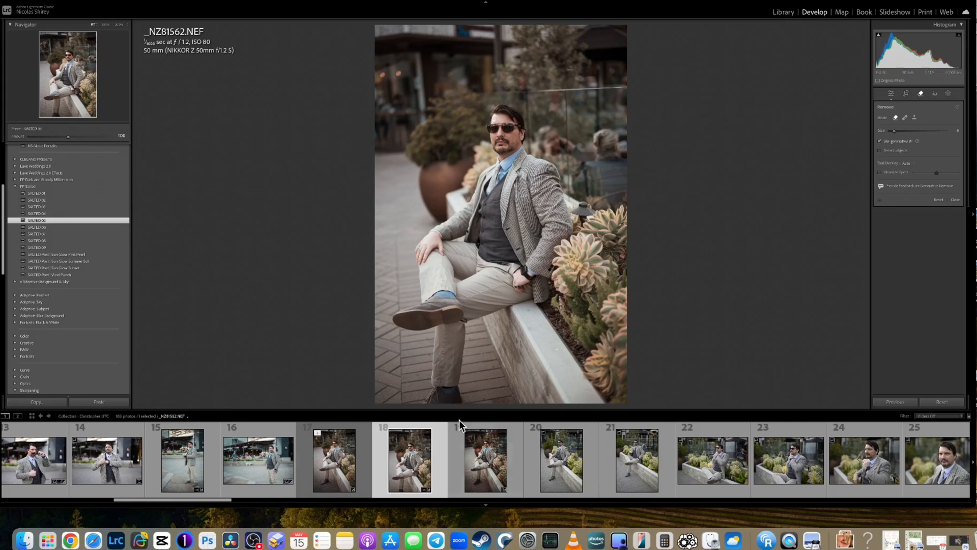
# Open _NZ81562.NEF from Lightroom in Adobe Photoshop (Beta) for editing and convert its locked background into a regular layer
pyautogui.rightClick(411, 454)
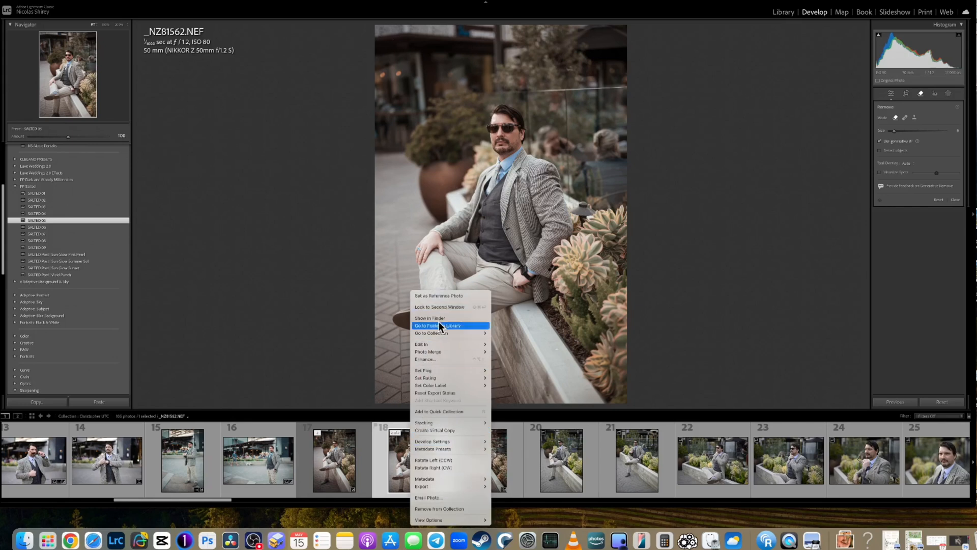
pyautogui.moveTo(453, 343)
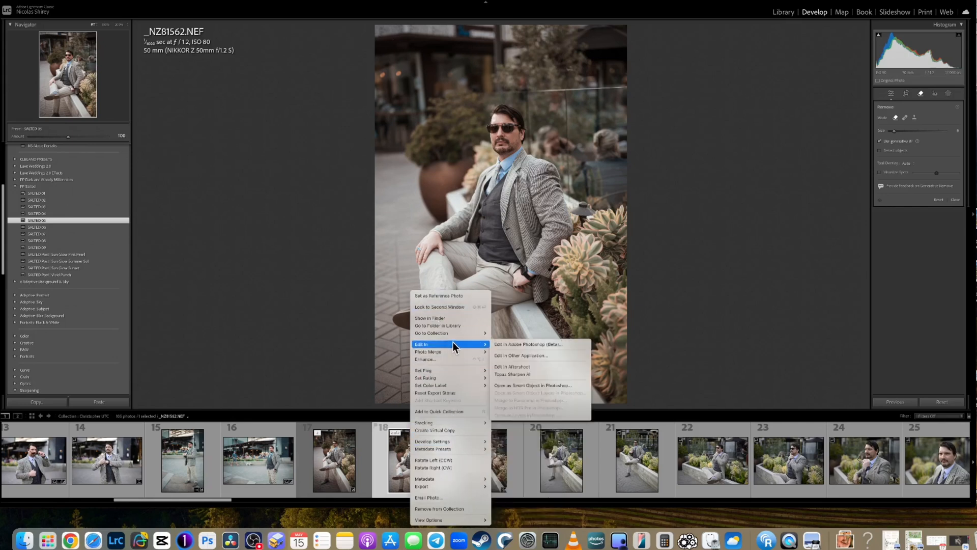
pyautogui.click(526, 344)
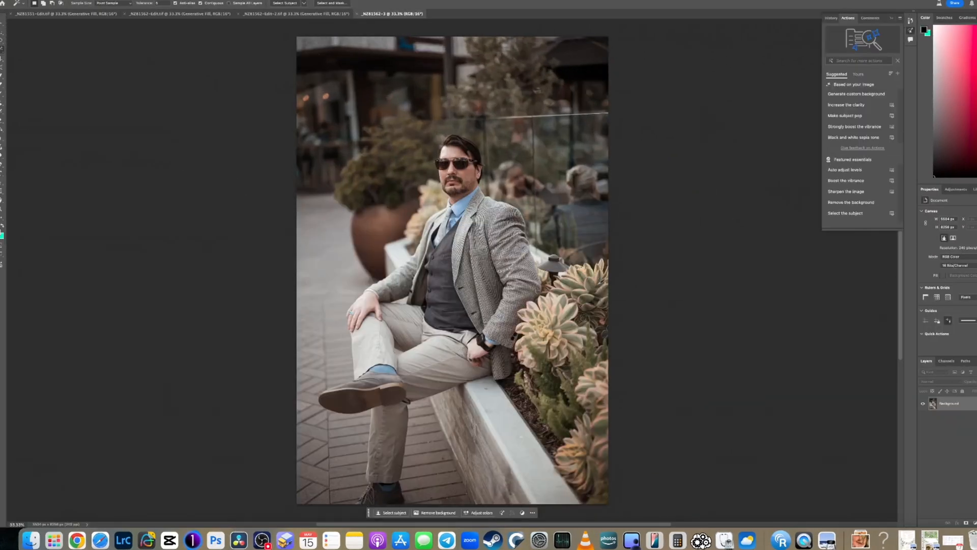
pyautogui.press('super+shift+n')
pyautogui.click(703, 324)
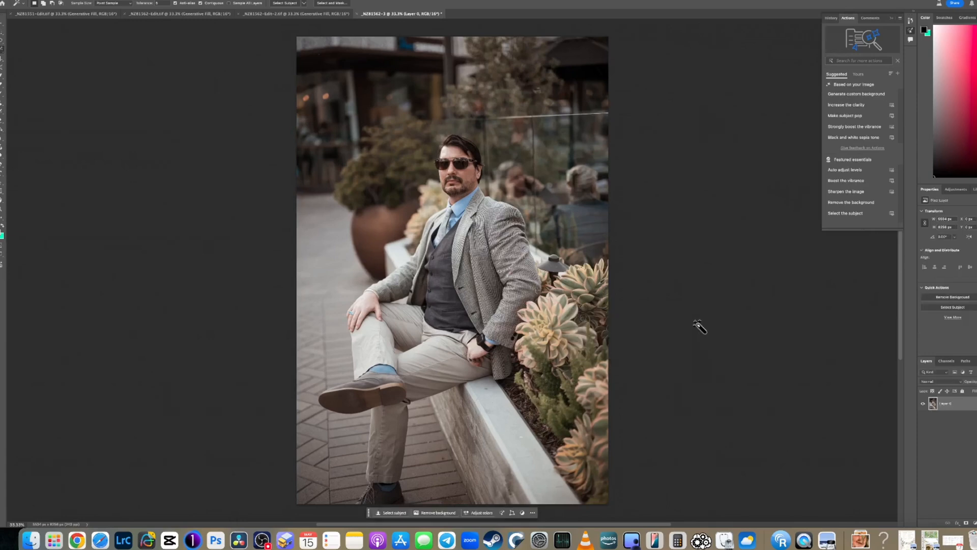
# Scale the photo layer down to about 74% and place it against the canvas's upper edge, leaving empty space on both sides and below
pyautogui.press('super+t')
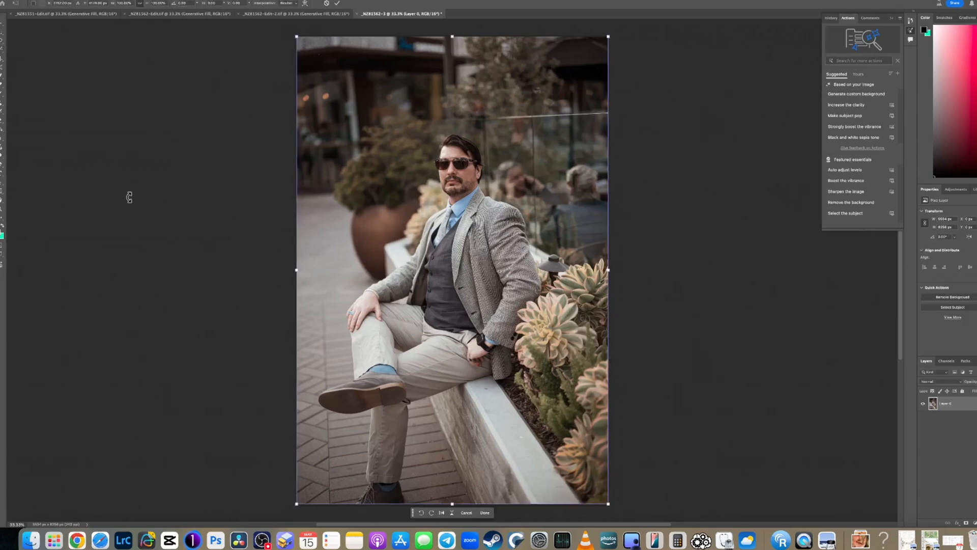
pyautogui.moveTo(608, 503); pyautogui.dragTo(502, 375)
pyautogui.moveTo(439, 253); pyautogui.dragTo(478, 253)
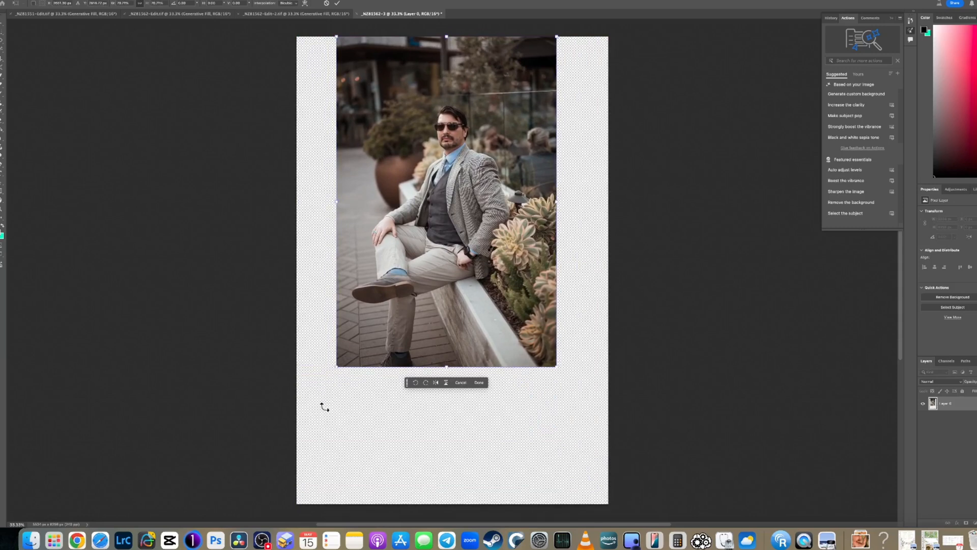
pyautogui.moveTo(447, 367); pyautogui.dragTo(444, 385)
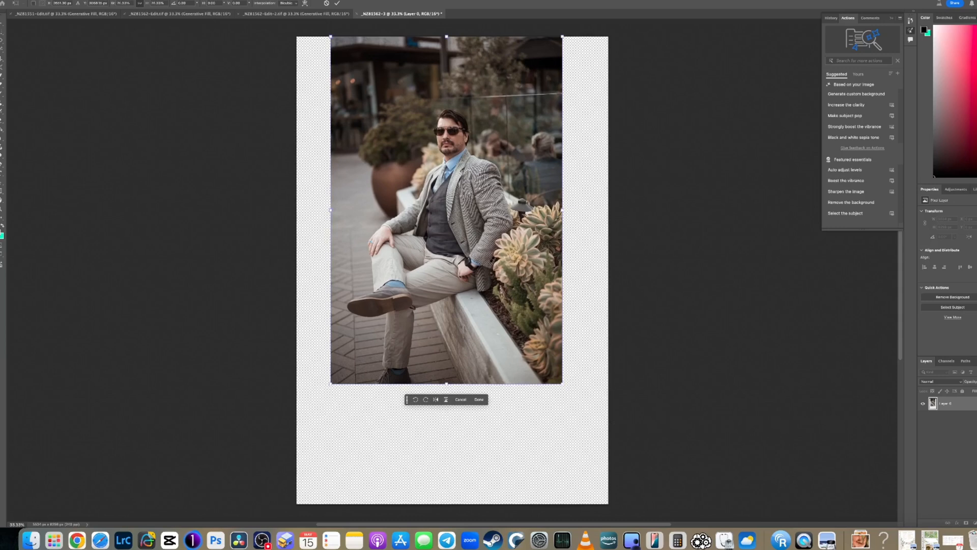
pyautogui.click(4, 49)
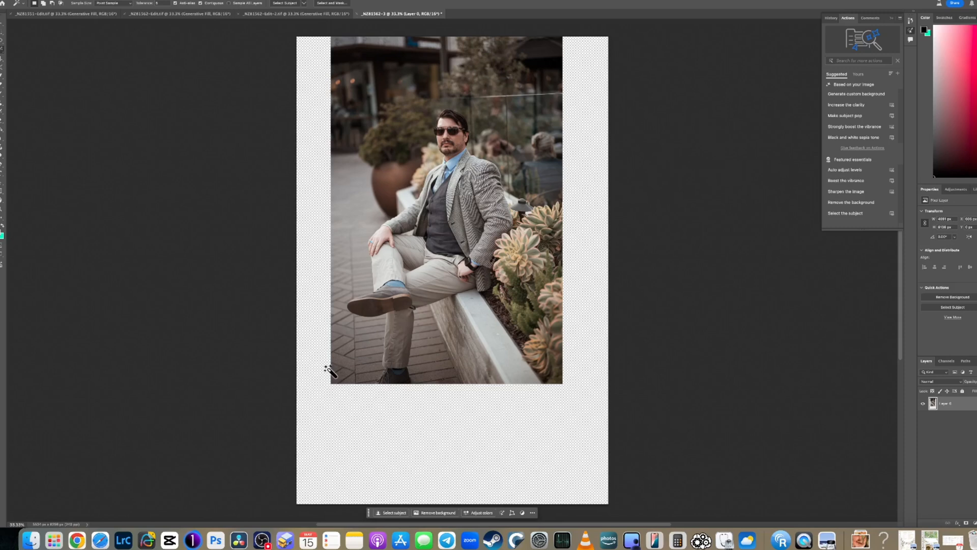
# Select the transparent area around the photo with the Magic Wand and fill it using Generative Fill without a prompt
pyautogui.click(321, 404)
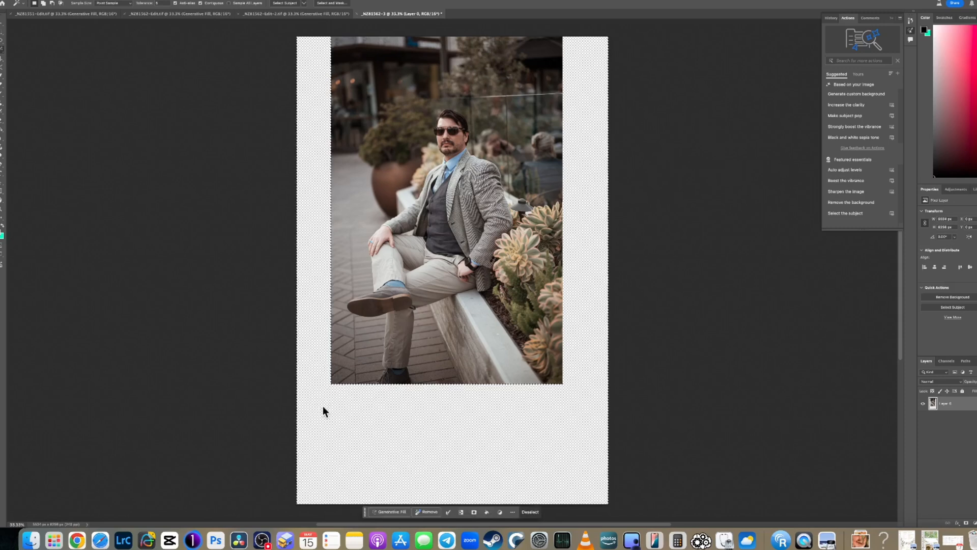
pyautogui.click(396, 512)
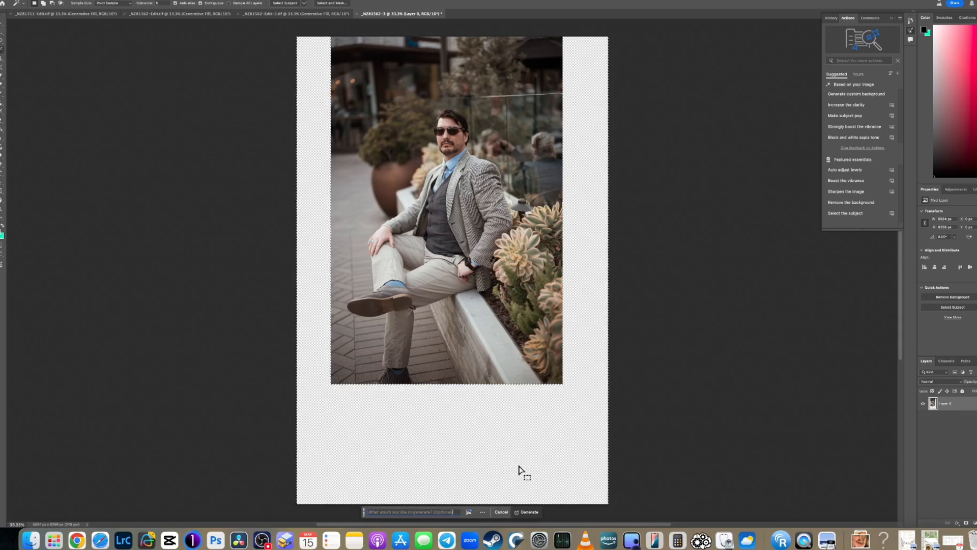
pyautogui.press('Return')
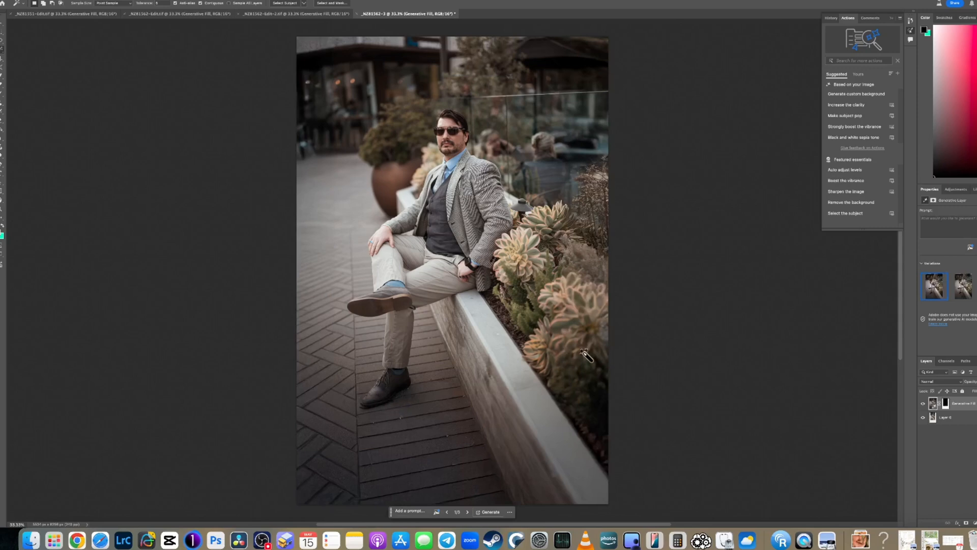
# Review the generated variations of the extended scene and delete all of them
pyautogui.click(962, 286)
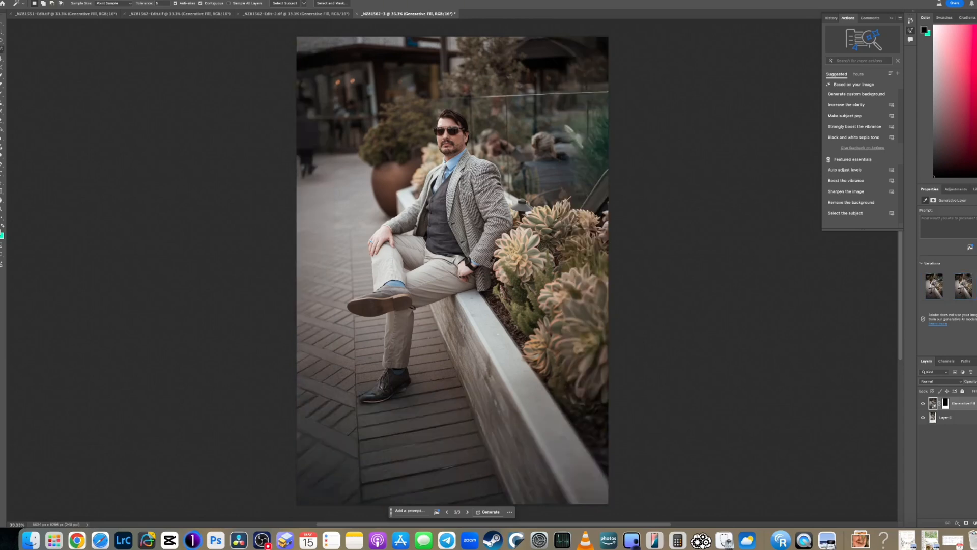
pyautogui.moveTo(946, 301)
pyautogui.click(944, 300)
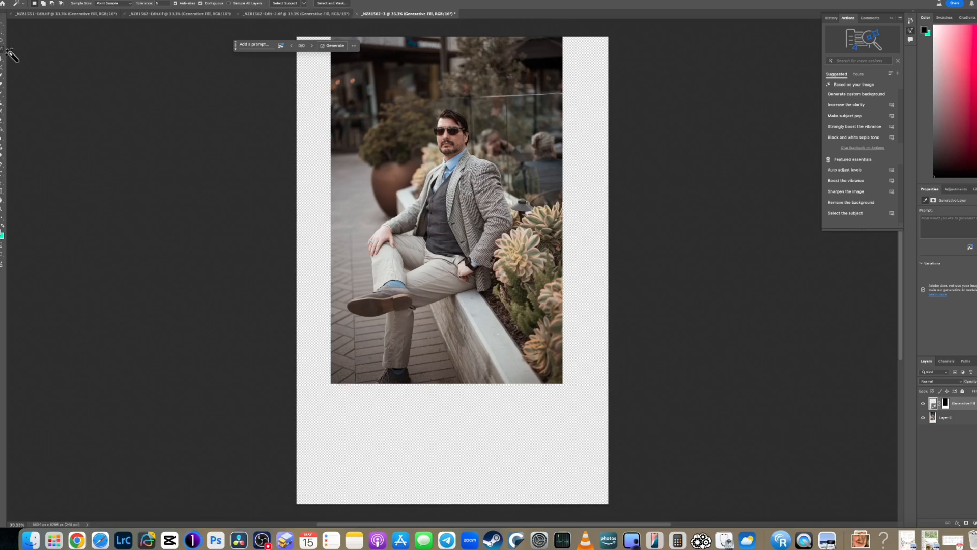
# Compare the extended photos in the other open documents, then return to the _NZ81562-3 document
pyautogui.click(333, 13)
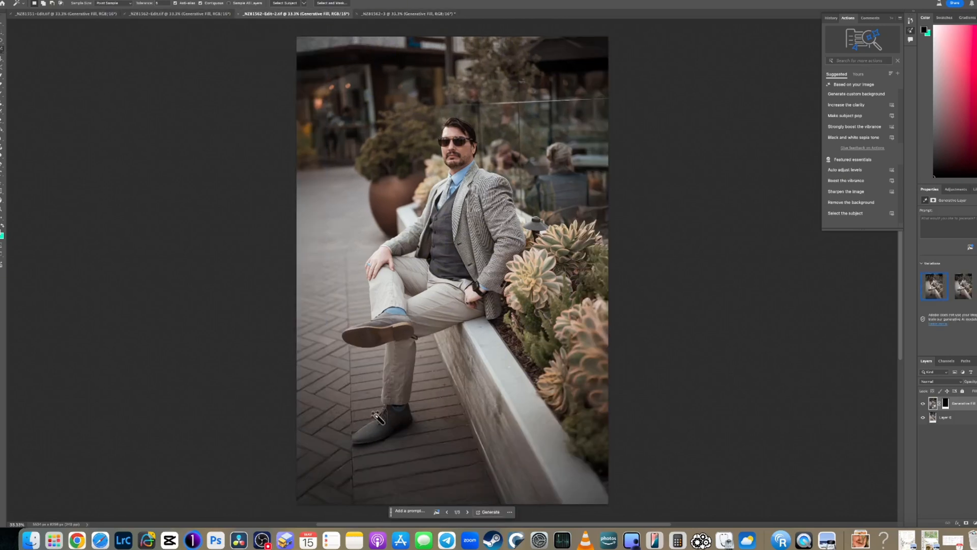
pyautogui.click(193, 9)
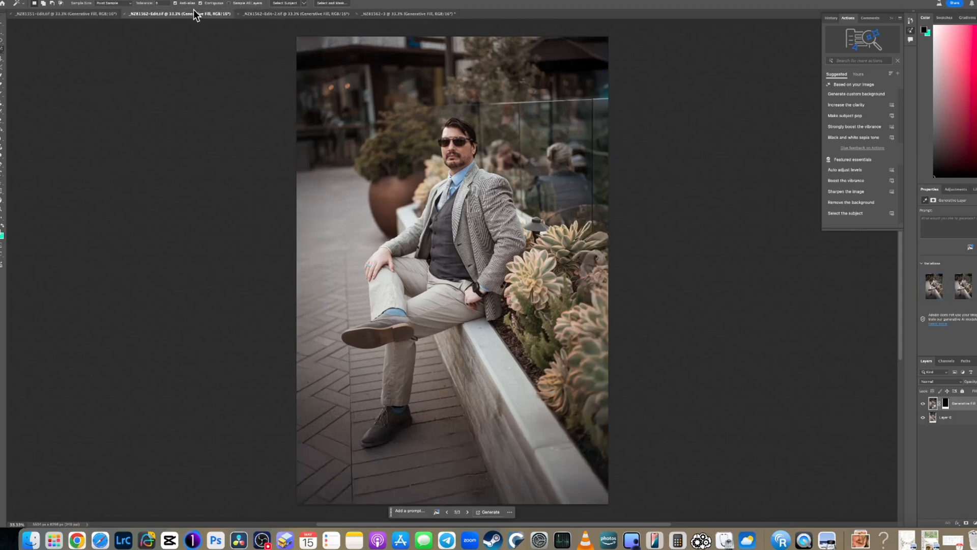
pyautogui.click(84, 13)
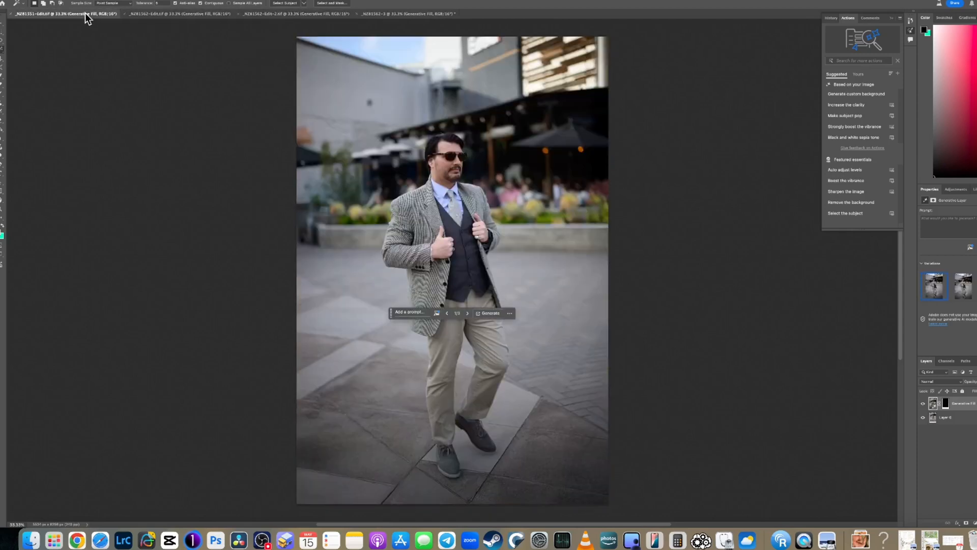
pyautogui.click(163, 14)
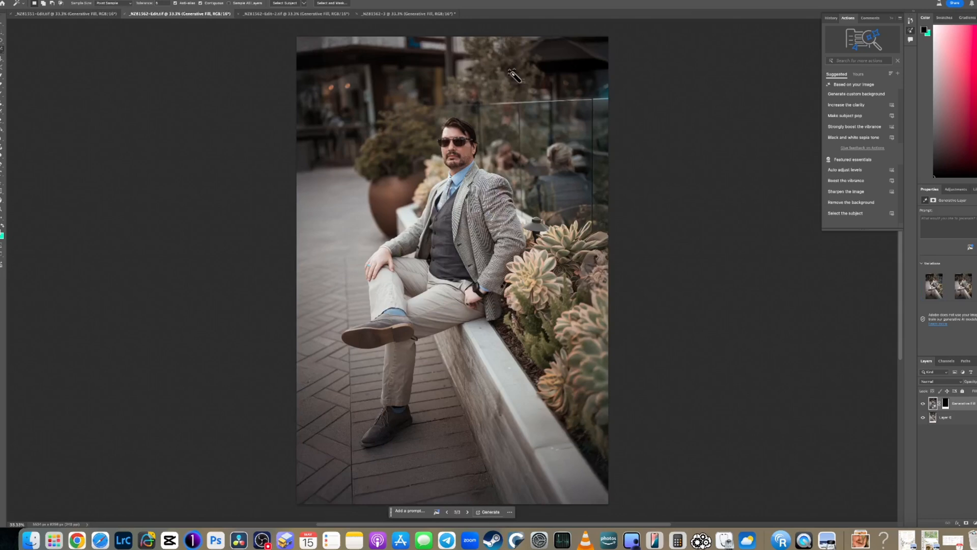
pyautogui.click(399, 14)
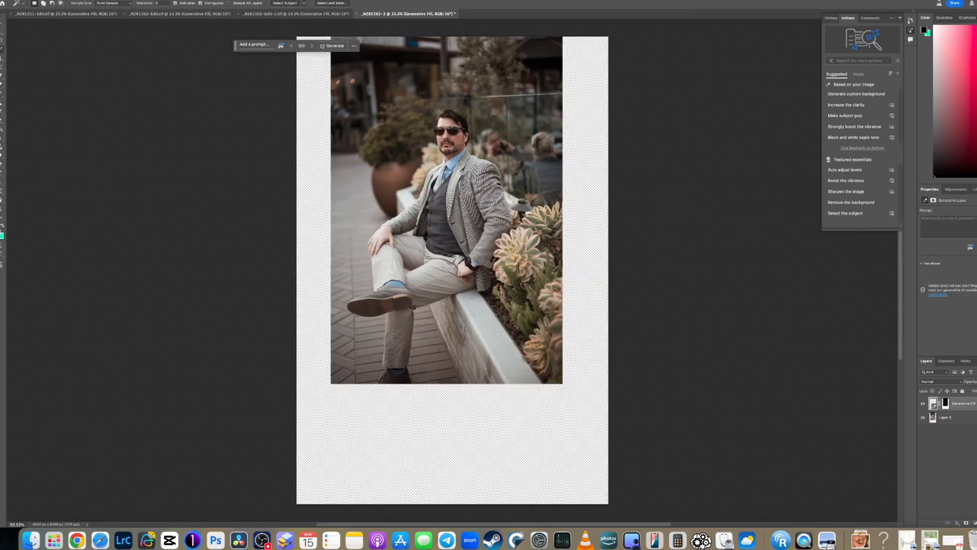
# Enlarge the photo on Layer 0 proportionally to about 4243 × 6364 px, keeping its upper-left corner in place
pyautogui.keyDown('ctrl'); pyautogui.click(512, 347); pyautogui.keyUp('ctrl')
pyautogui.hotkey('ctrl', 't')
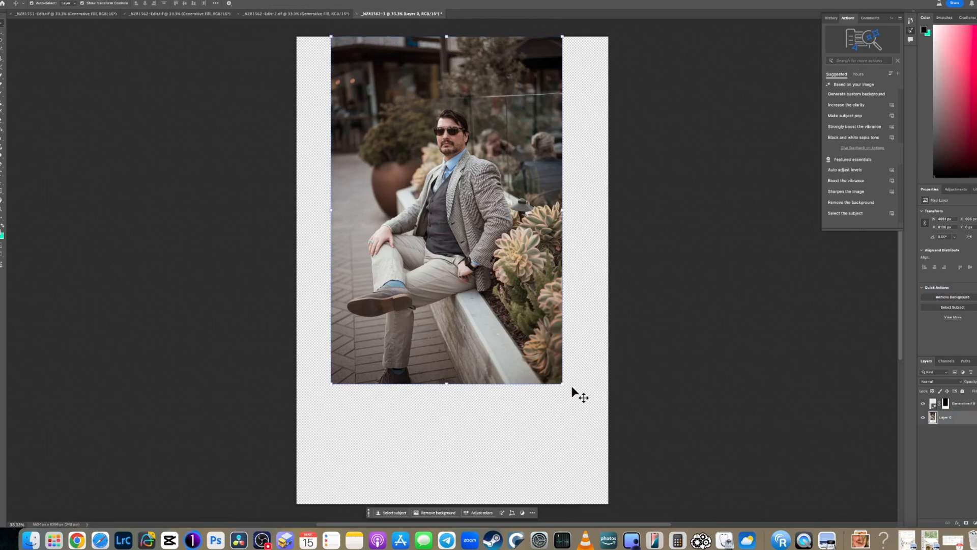
pyautogui.moveTo(564, 387); pyautogui.dragTo(571, 400)
pyautogui.press('Return')
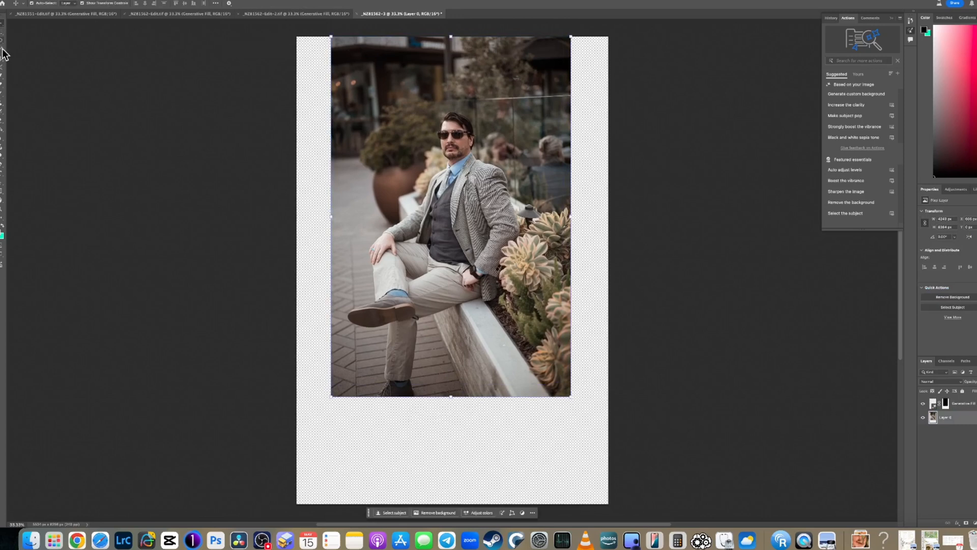
# Select the transparent area around the enlarged photo with the Magic Wand and run Generative Fill without a prompt
pyautogui.click(3, 49)
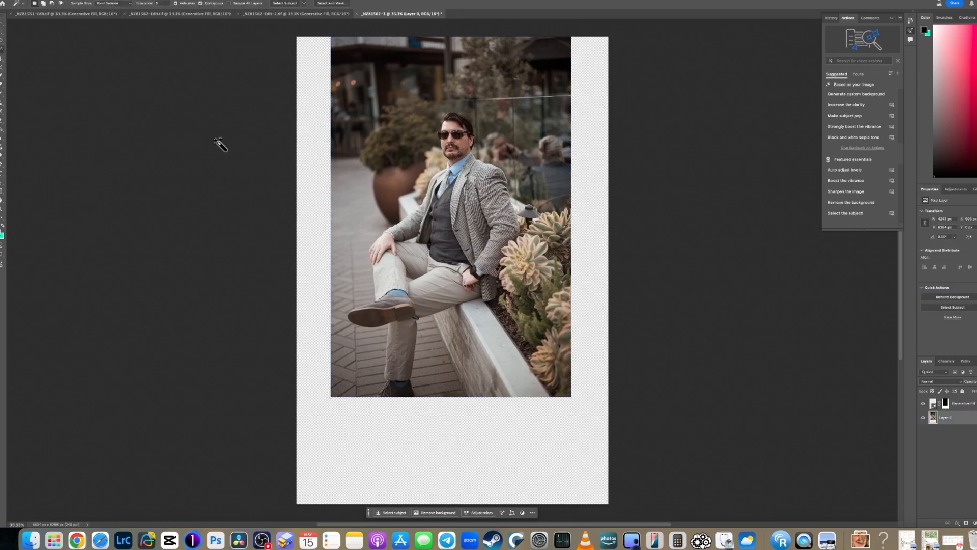
pyautogui.click(458, 496)
pyautogui.click(402, 512)
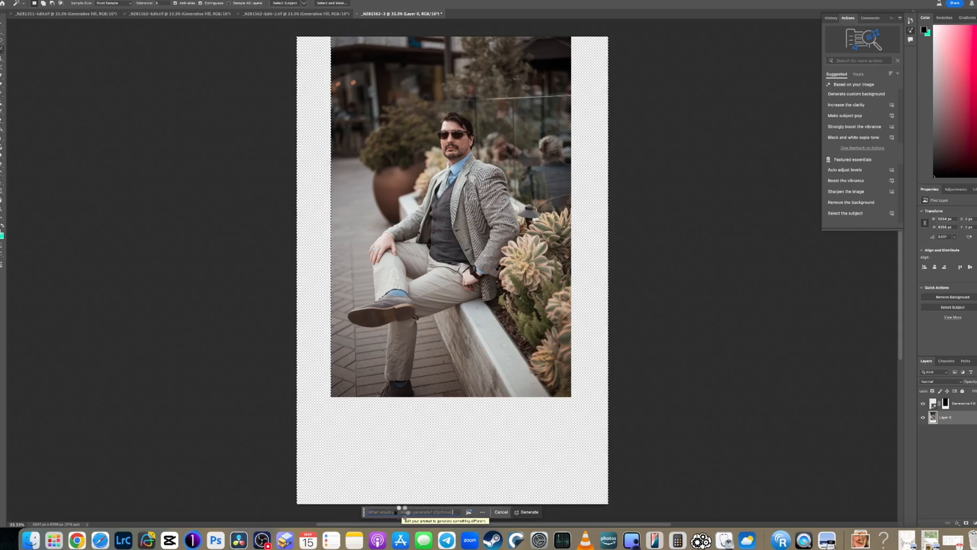
pyautogui.press('Return')
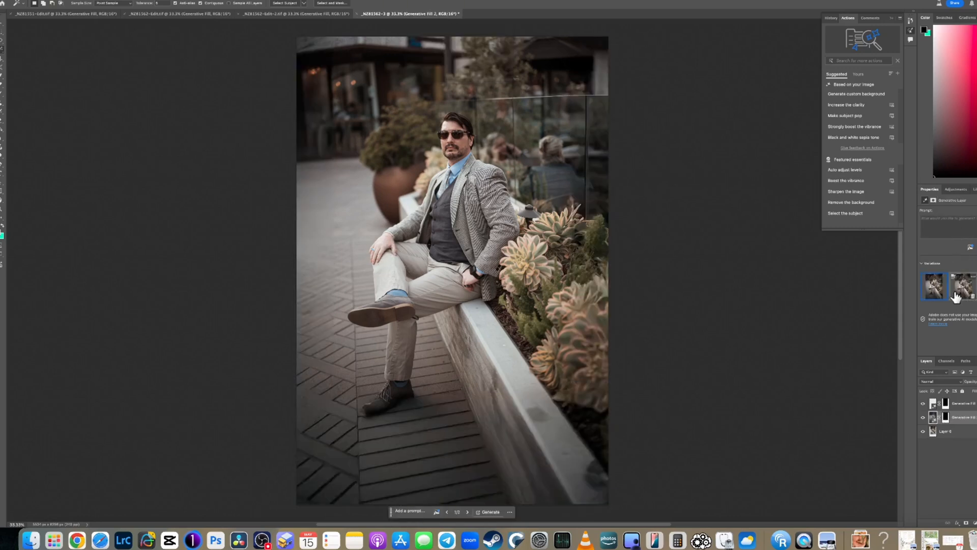
# Compare the new fill variations, choose the first one, and close the _NZ81562-3 document without saving
pyautogui.click(960, 288)
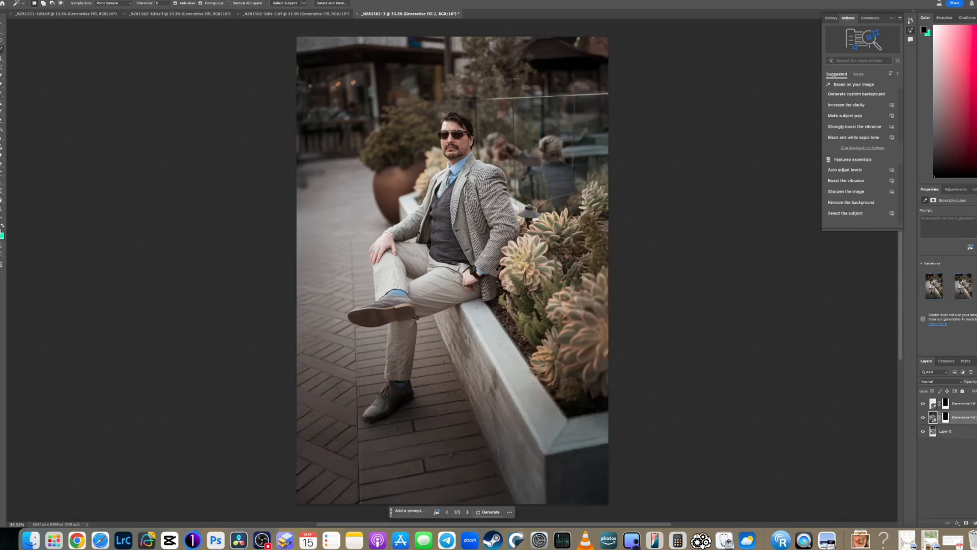
pyautogui.click(940, 298)
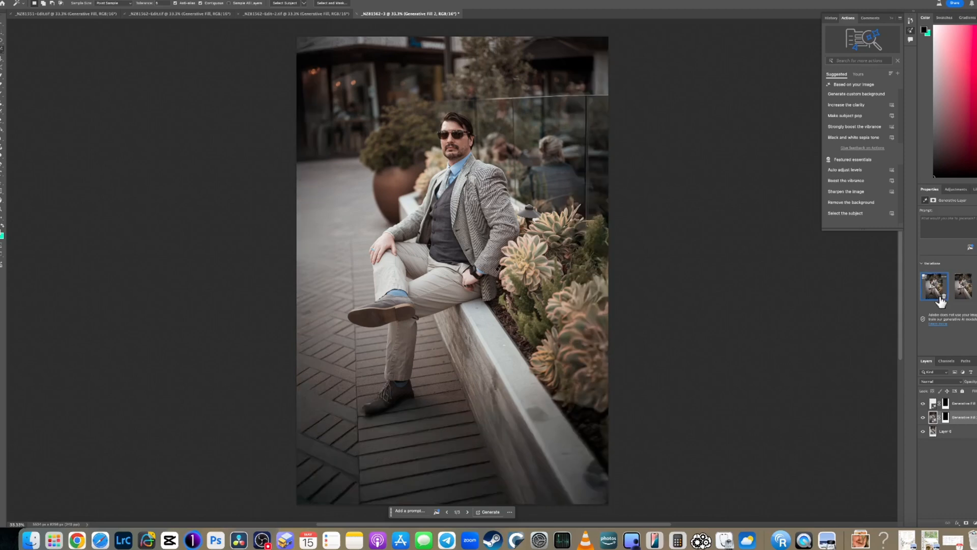
pyautogui.click(357, 13)
pyautogui.click(487, 170)
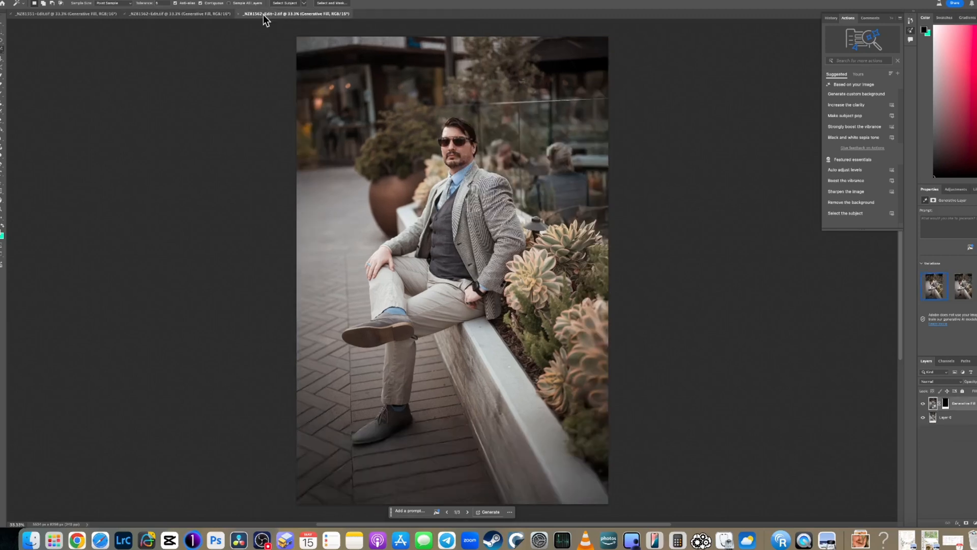
# Compare the Generative Fill variations in _NZ81562-Edit-2.tif and reselect the first one
pyautogui.click(964, 297)
pyautogui.click(976, 286)
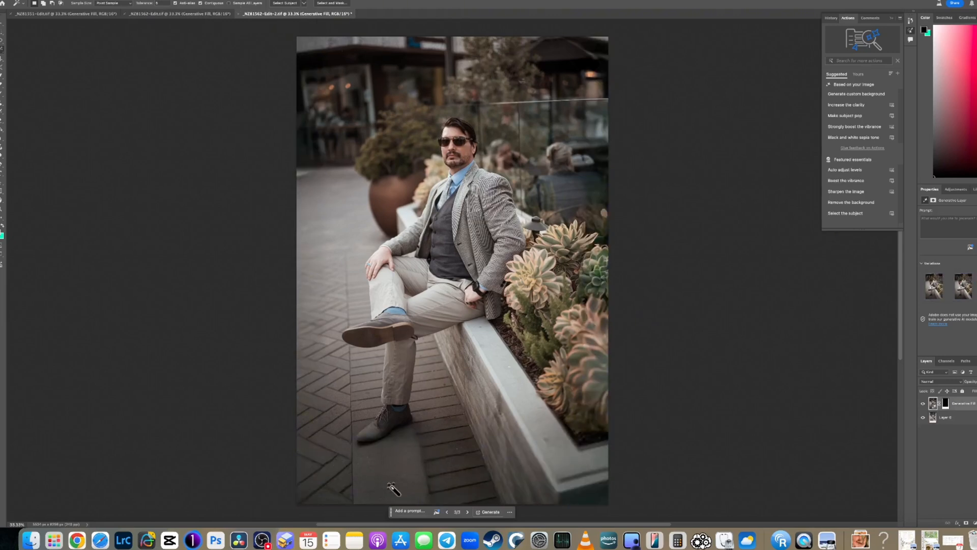
pyautogui.click(932, 293)
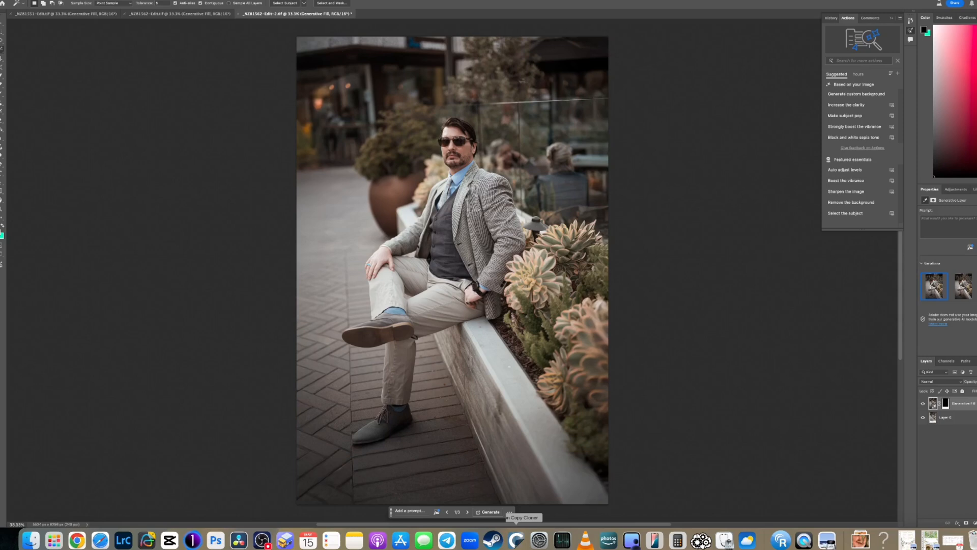
pyautogui.click(59, 1)
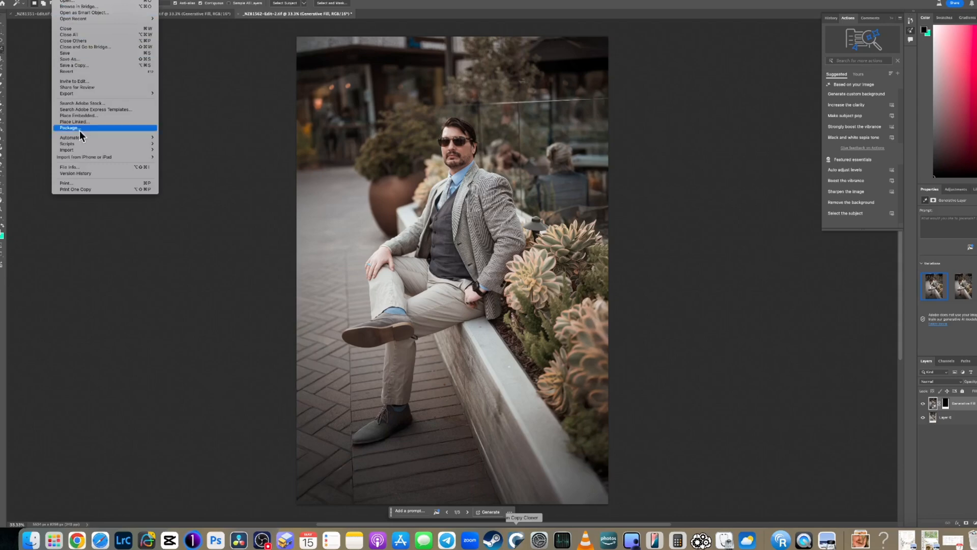
# Switch to Lightroom Classic and compare _NZ81562-Edit-2.tif with _NZ81562-Edit.tif, checking the generated shoe and surroundings
pyautogui.click(123, 539)
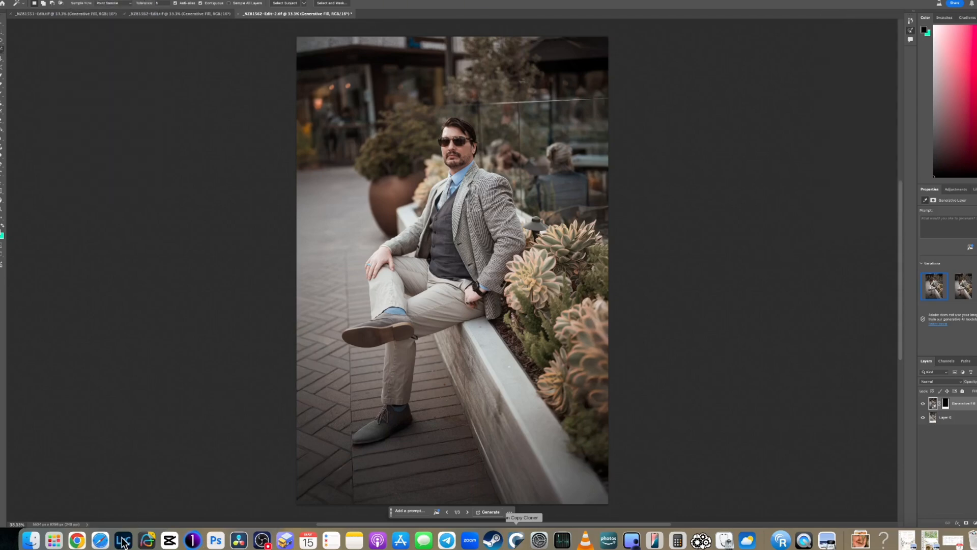
pyautogui.click(346, 469)
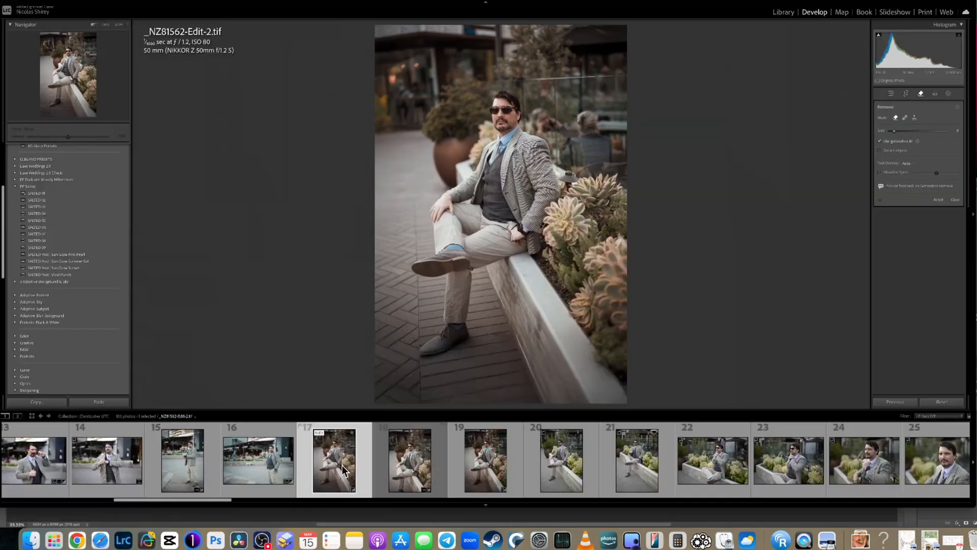
pyautogui.click(498, 466)
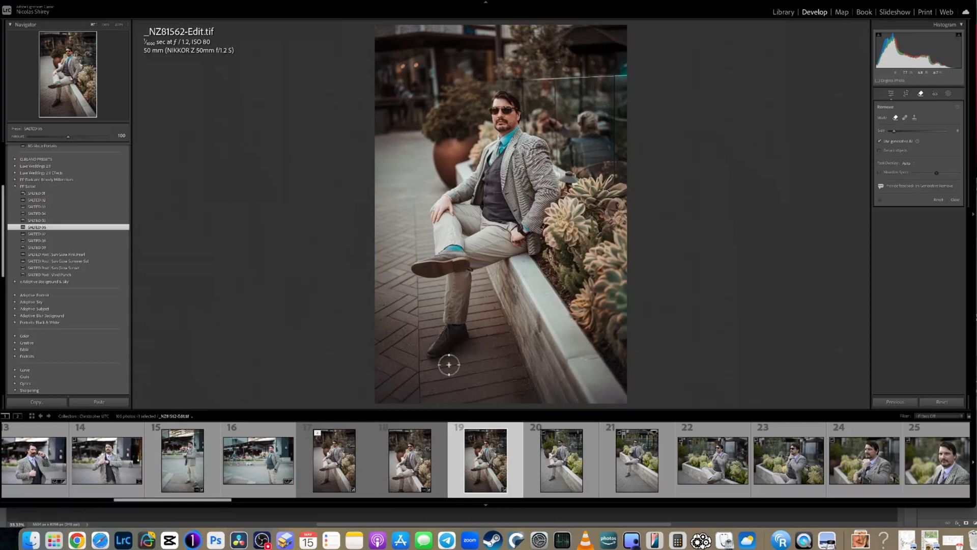
pyautogui.click(336, 479)
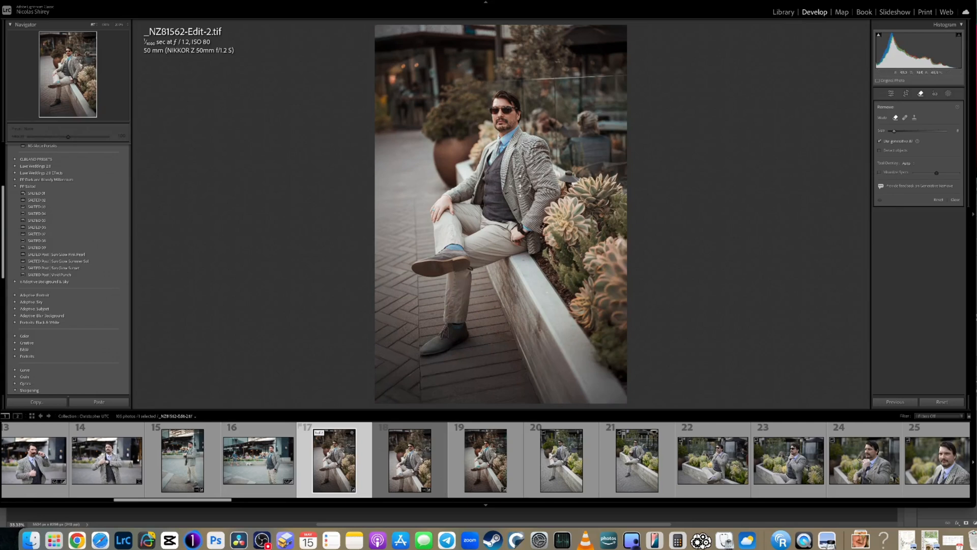
pyautogui.click(481, 459)
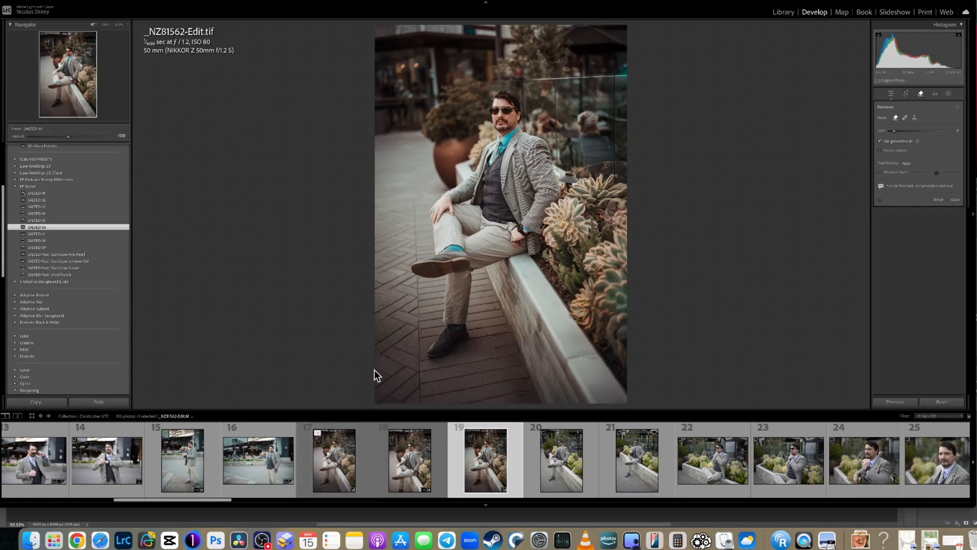
pyautogui.click(334, 466)
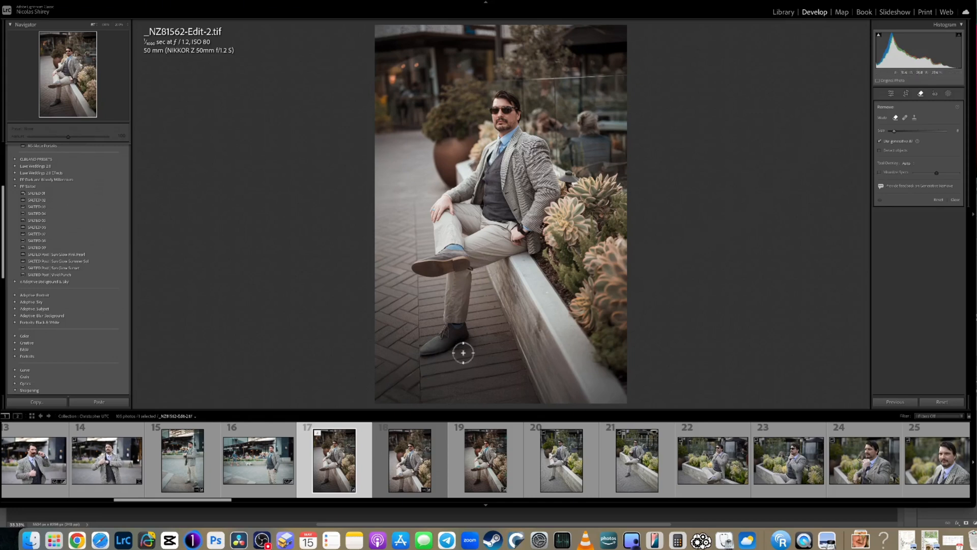
pyautogui.click(499, 433)
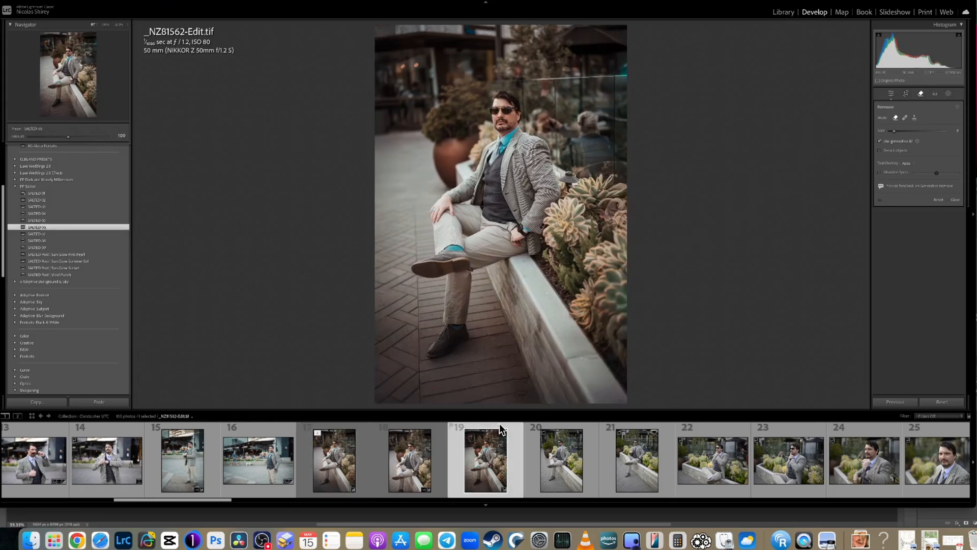